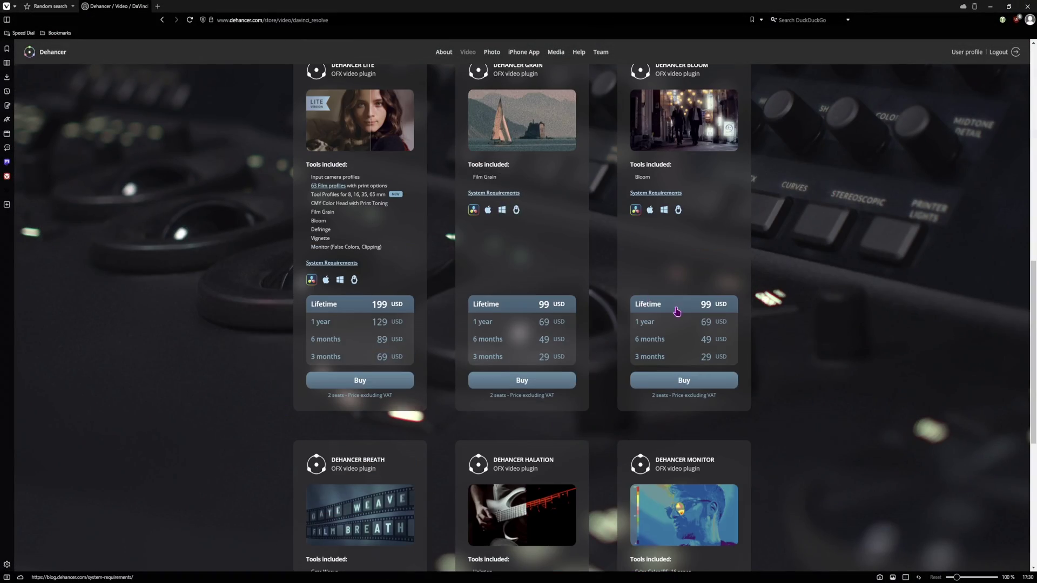
scroll(590, 435, down, 6)
Scroll the Dehancer store page until the Dehancer Pro card and its pricing are visible
scroll(227, 457, up, 13)
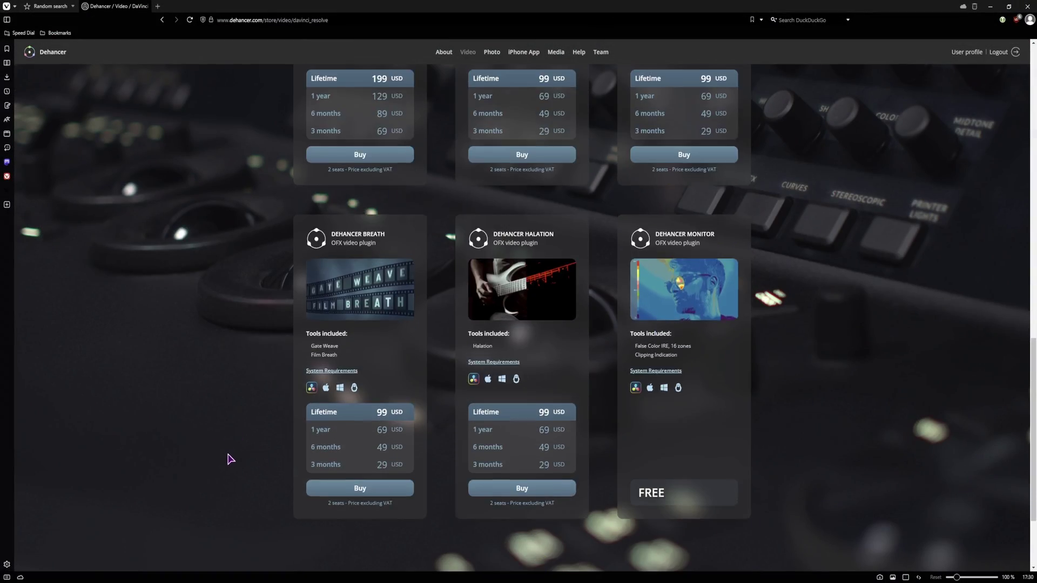
scroll(274, 460, up, 2)
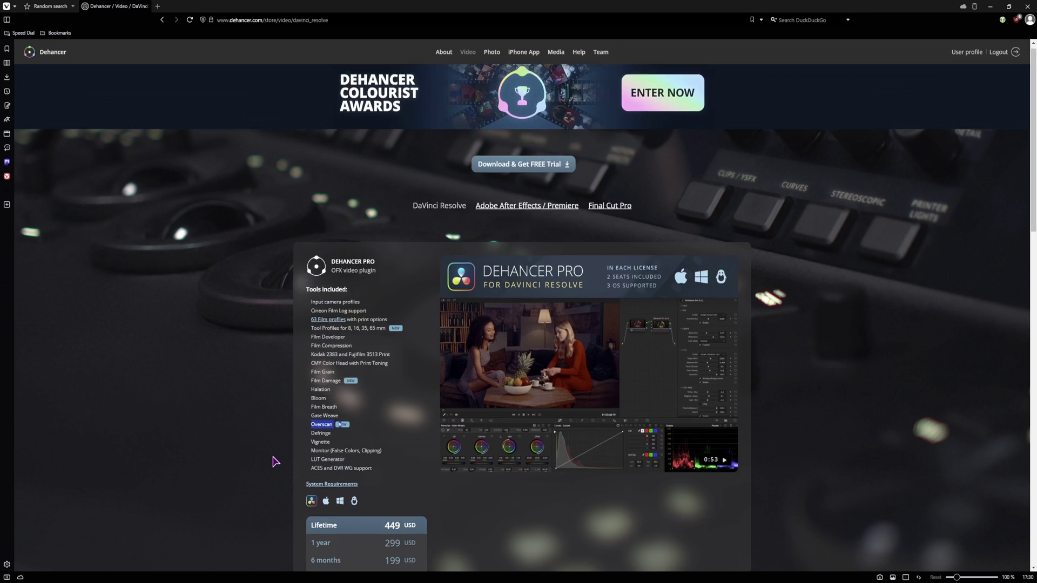
scroll(273, 459, down, 3)
scroll(265, 421, up, 1)
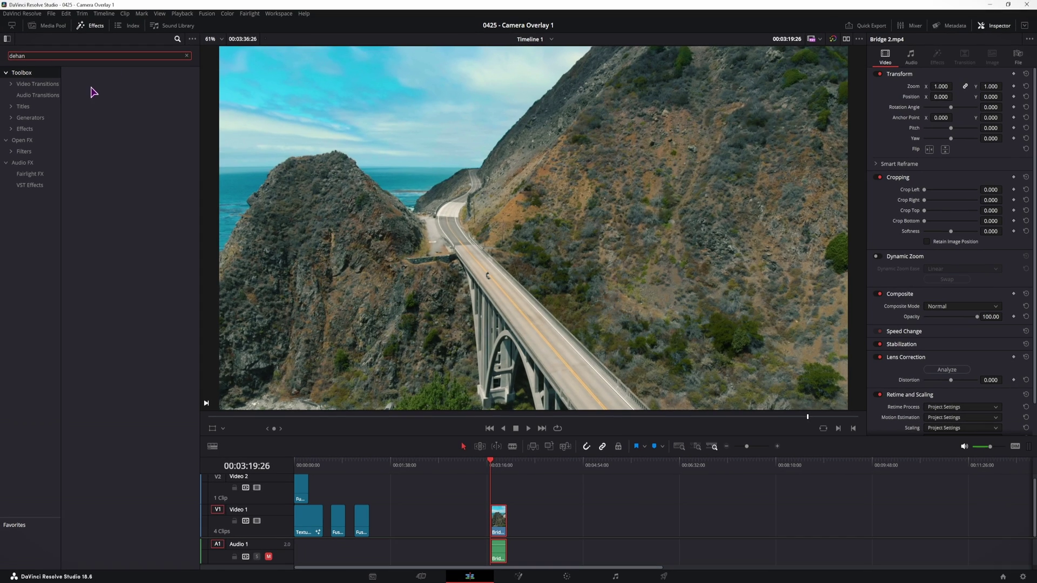
Drag Dehancer Pro 7.1.0 from Open FX onto the Bridge 2.mp4 clip, then scroll the Inspector down
click(22, 140)
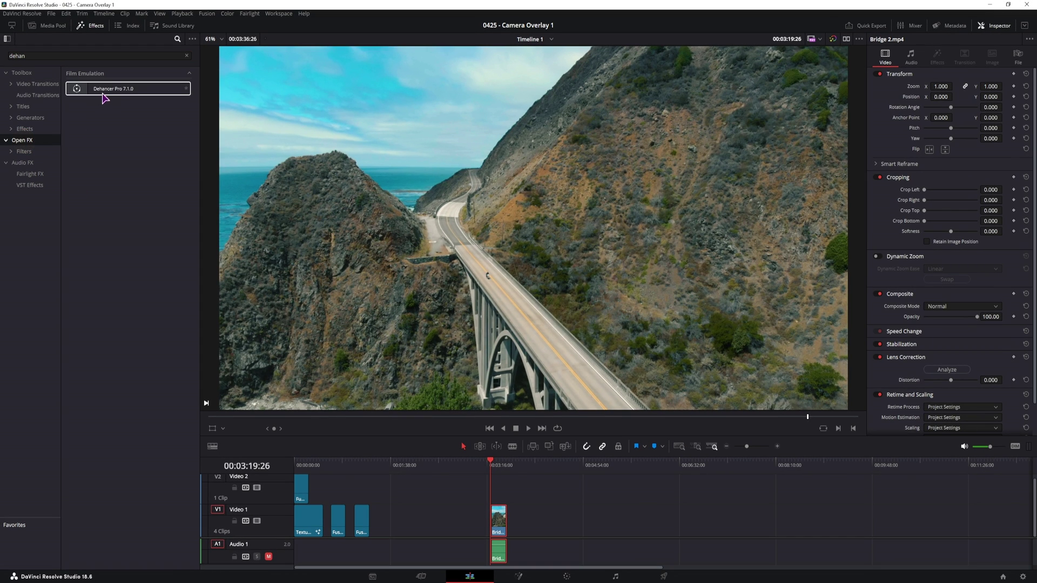
mouse_move(104, 98)
mouse_down()
mouse_move(412, 220)
mouse_move(500, 531)
mouse_up()
scroll(916, 276, down, 6)
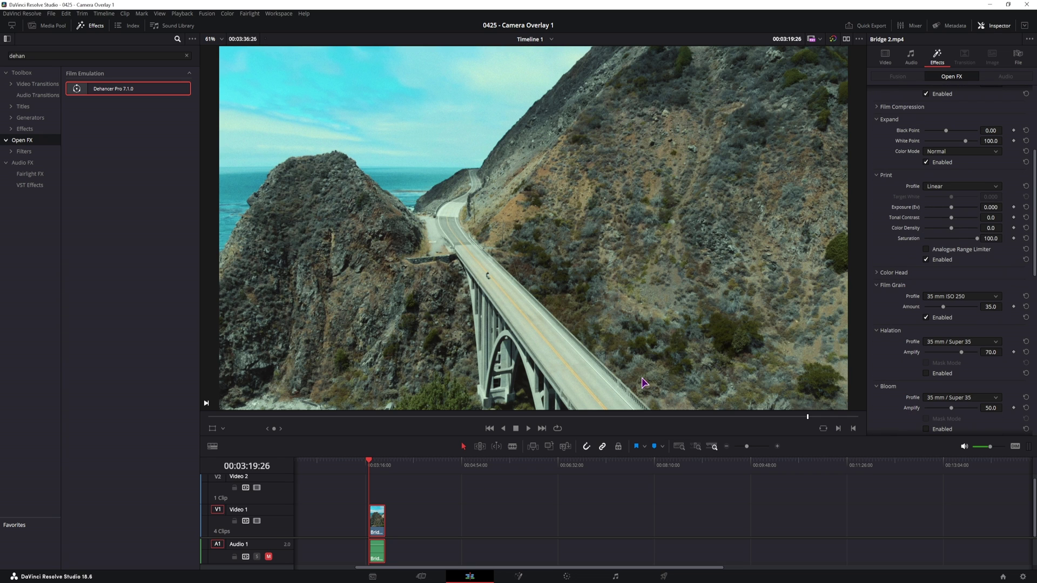
scroll(907, 350, down, 7)
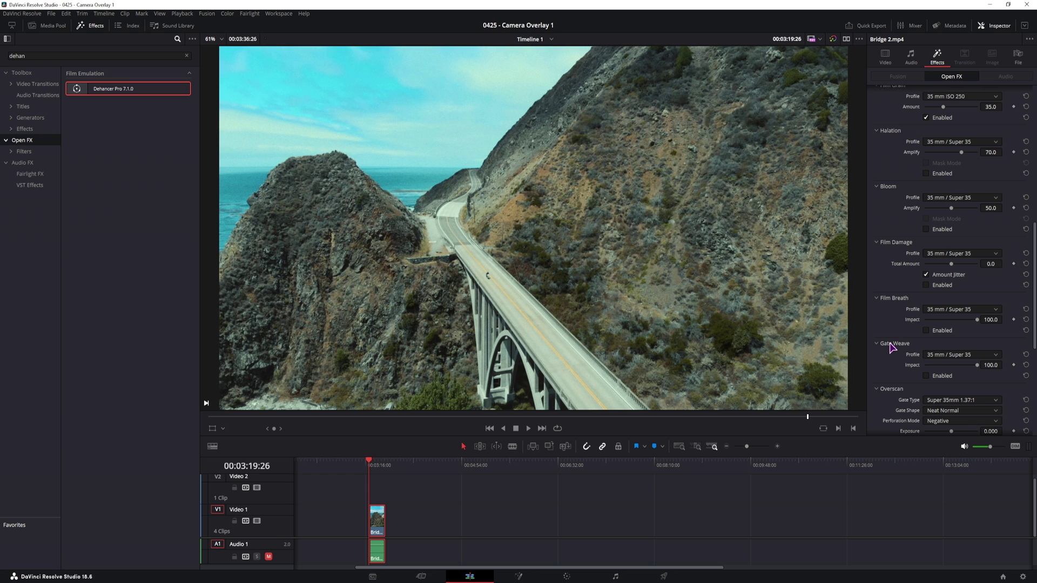
scroll(890, 347, down, 7)
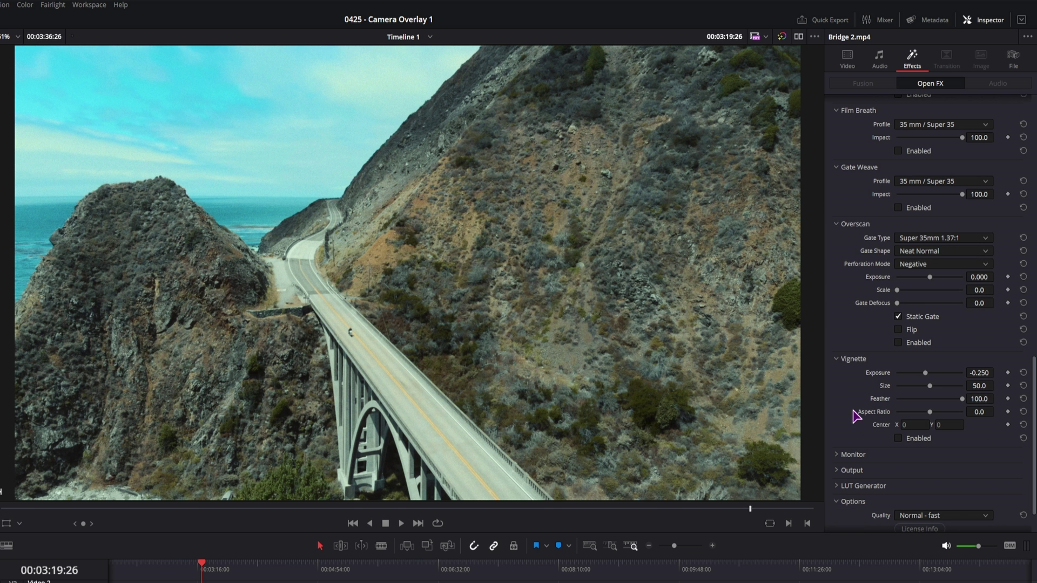
Enable Overscan, toggle Flip on and back off, and turn off Static Gate
click(898, 344)
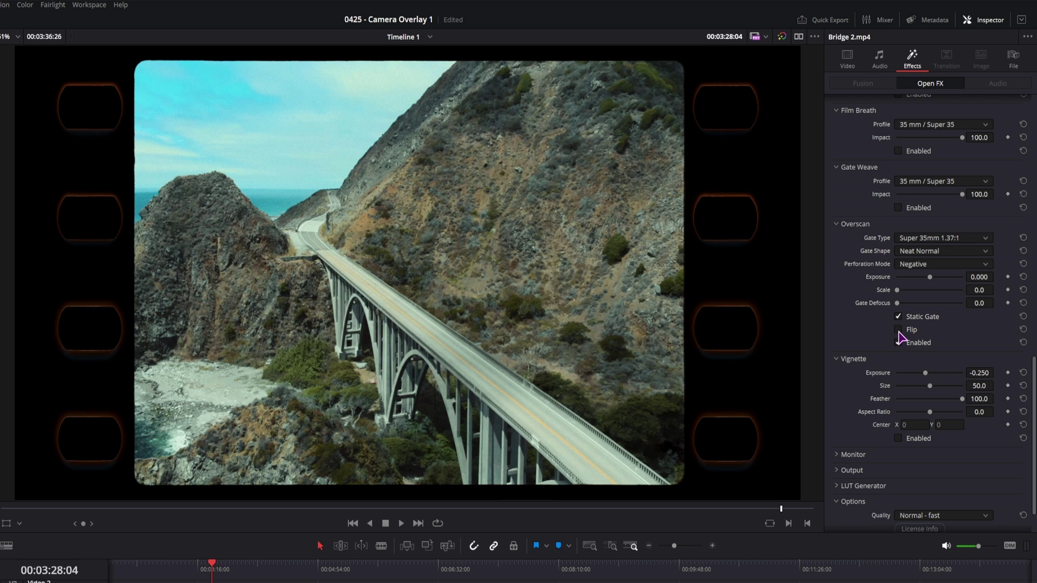
click(898, 330)
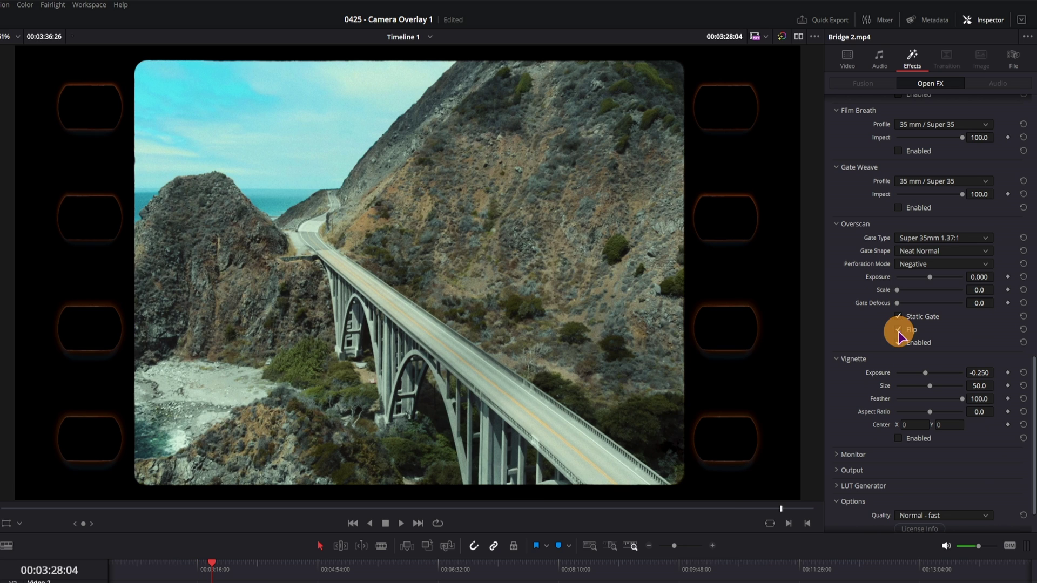
click(899, 330)
click(898, 331)
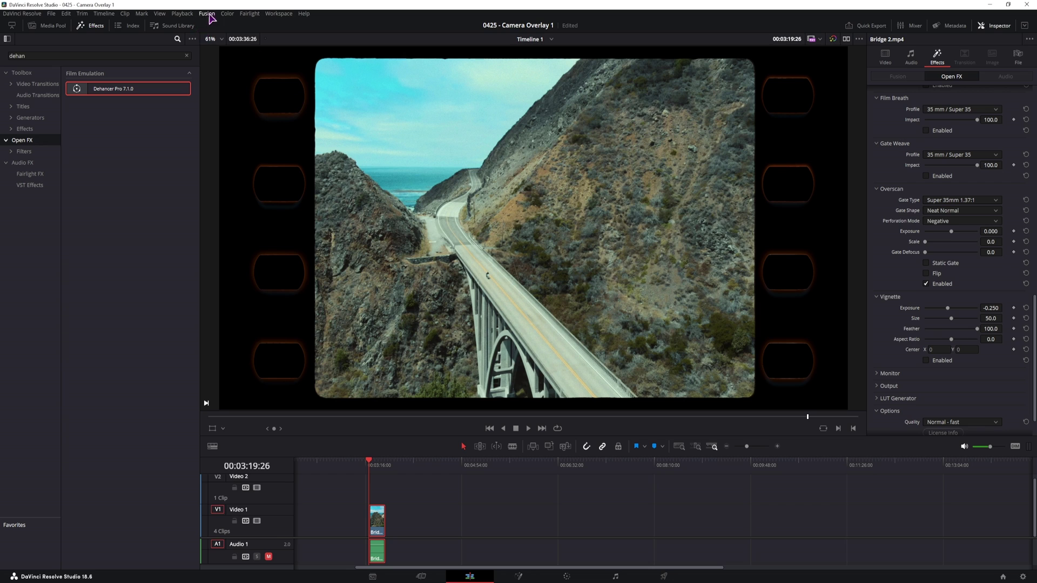
Check the Playback menu, then play the clip to preview the moving film gate
click(209, 15)
mouse_move(182, 14)
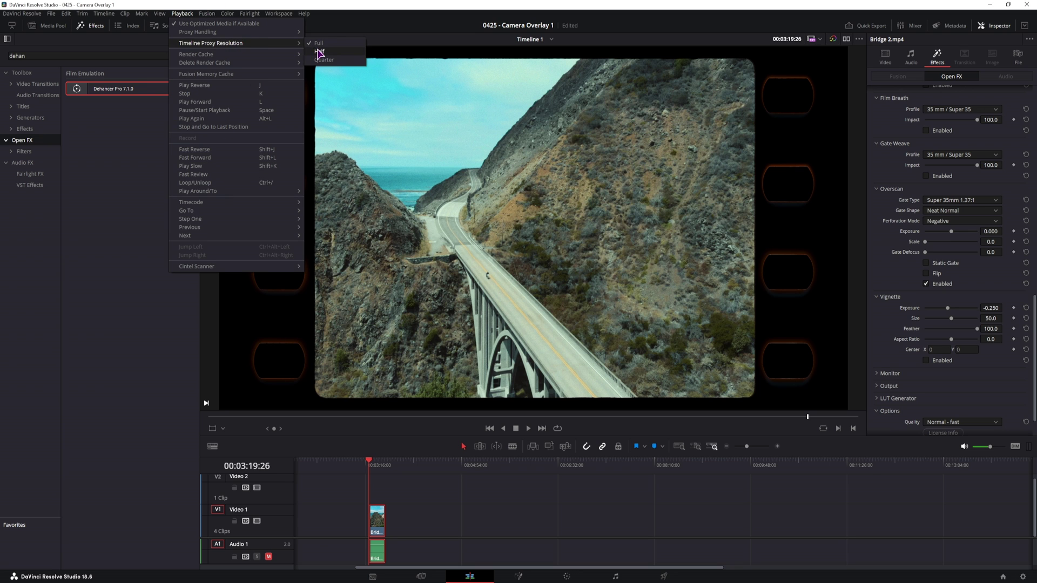
click(319, 47)
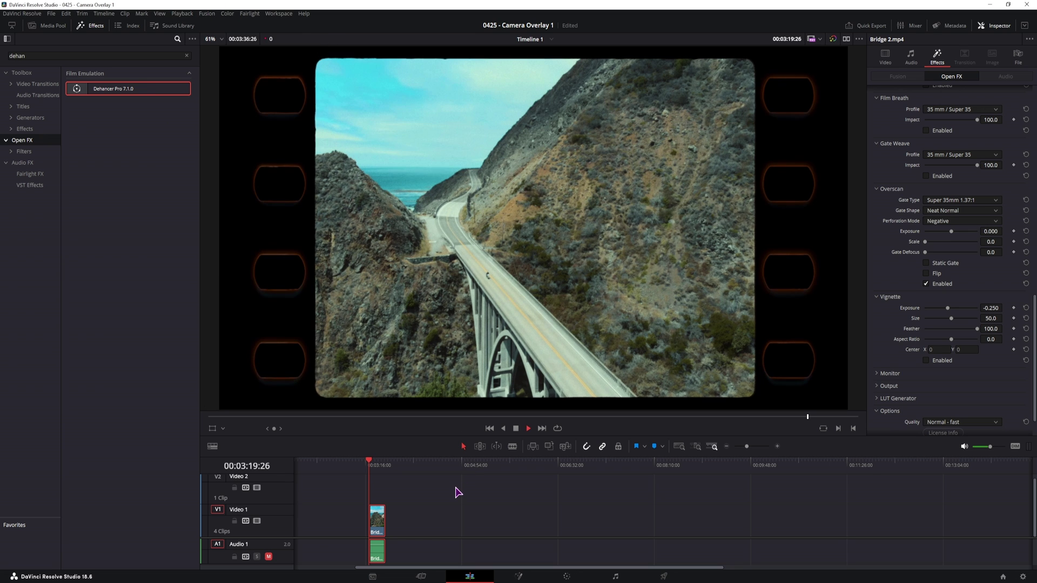
key(space)
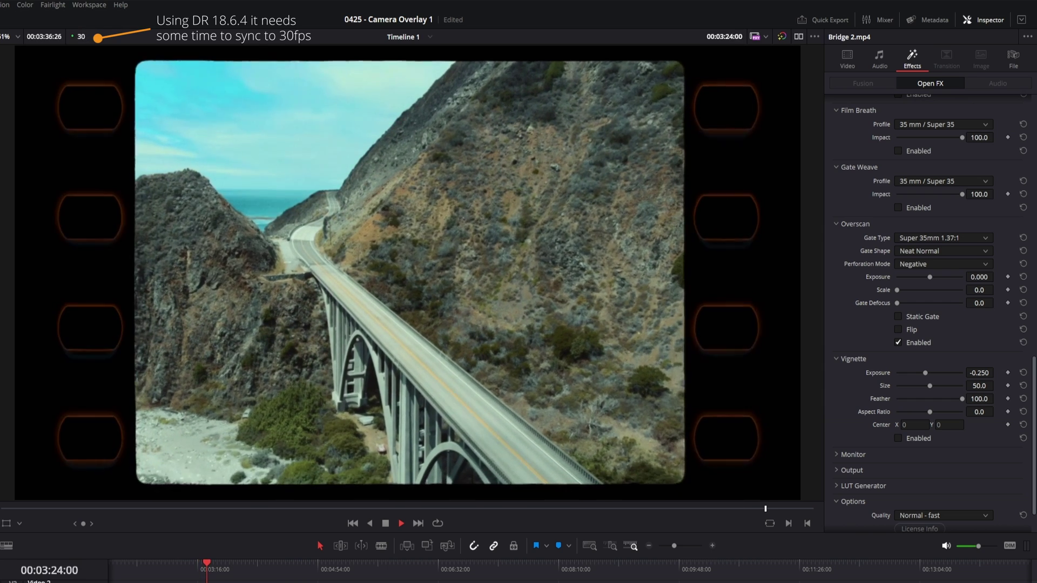
Re-tick Static Gate, stop playback, test Gate Defocus up to 100 and back, and set Overscan Exposure to 1.720
click(898, 316)
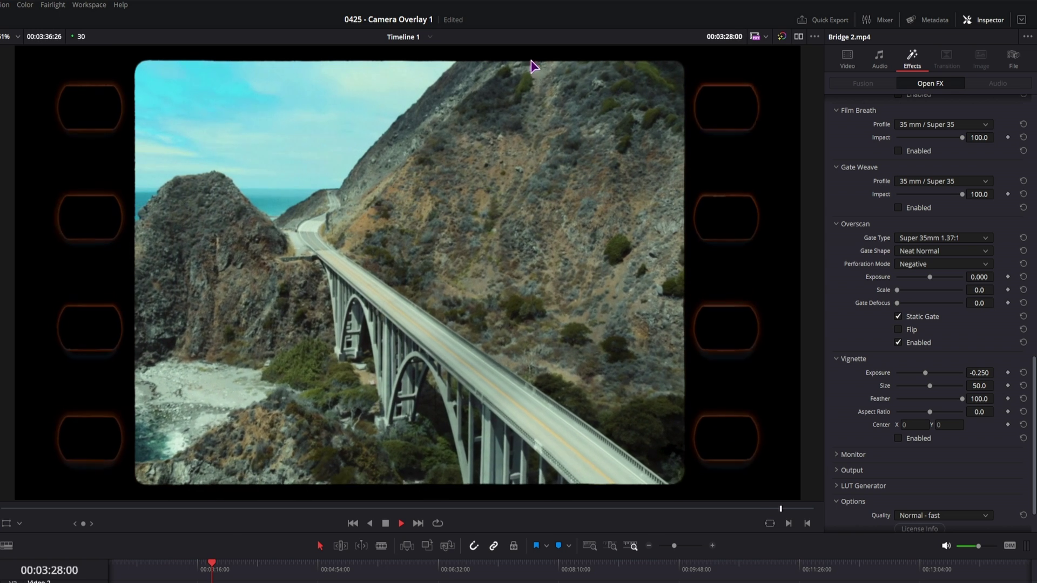
key(space)
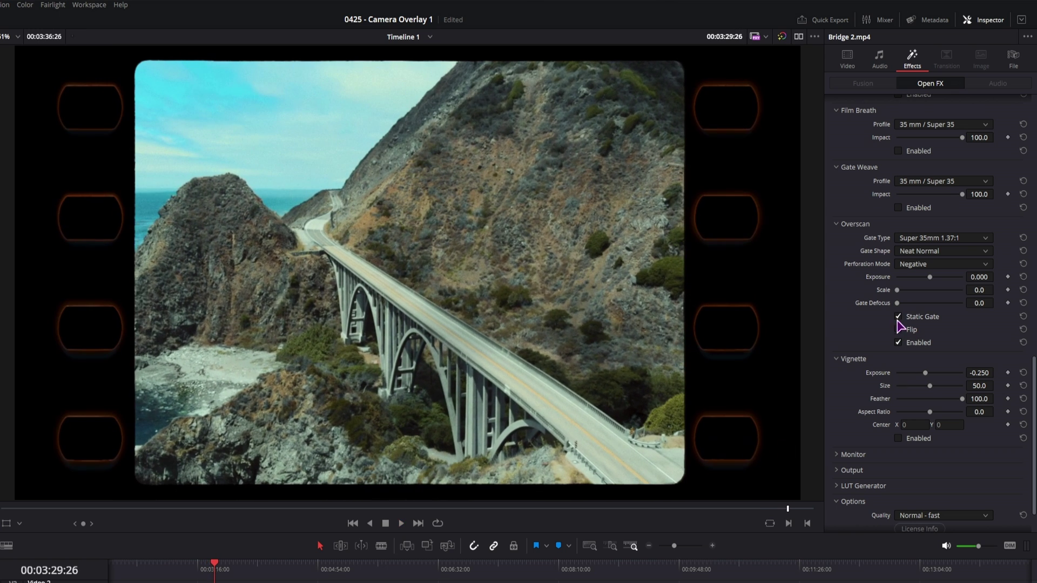
click(897, 304)
drag(898, 303, 1033, 302)
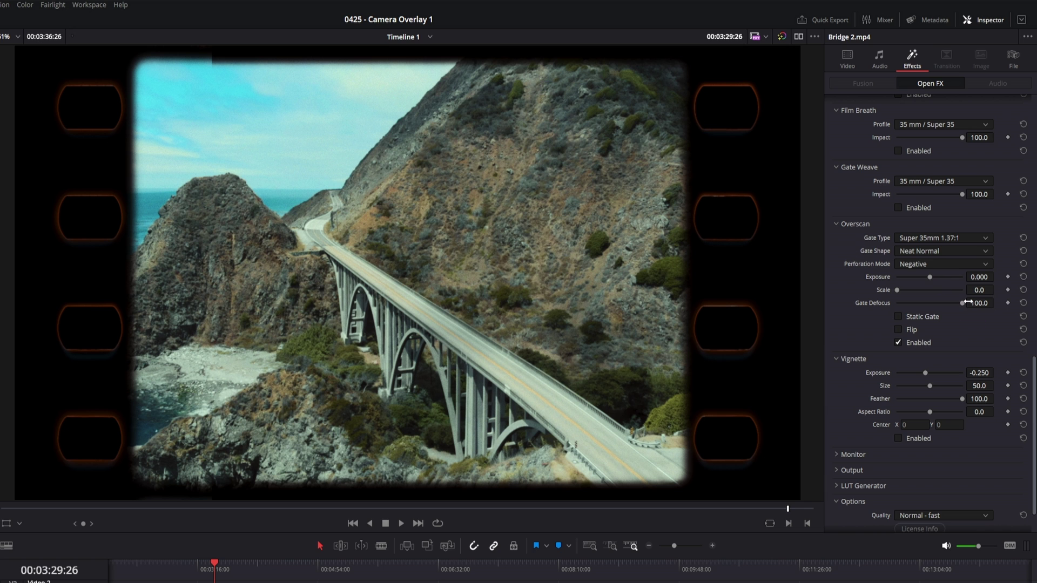
drag(968, 303, 856, 296)
drag(930, 277, 957, 278)
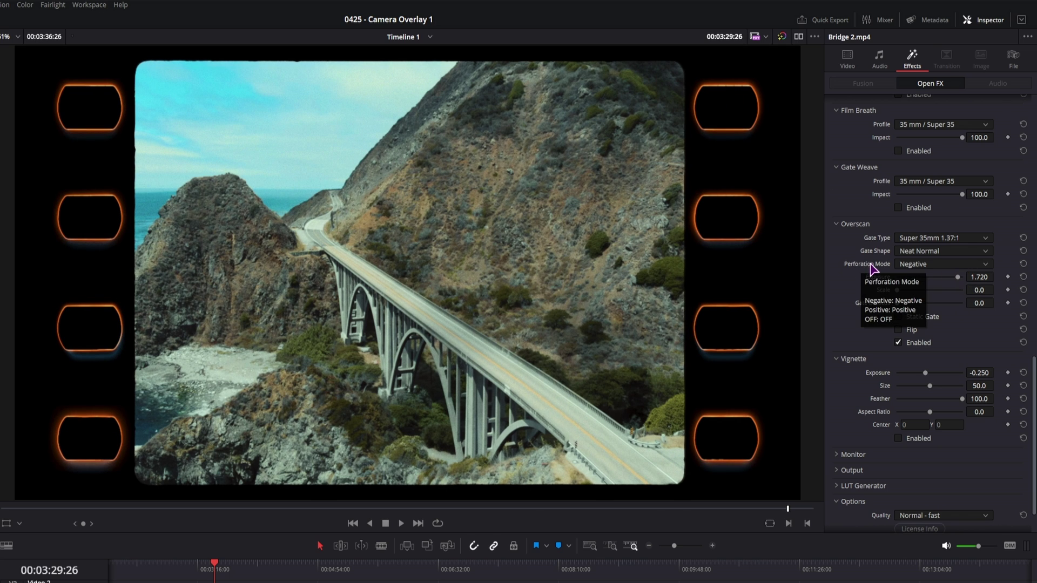
Set Perforation Mode to Positive with exposure -2.000, briefly turning the sprocket holes off and back
click(924, 265)
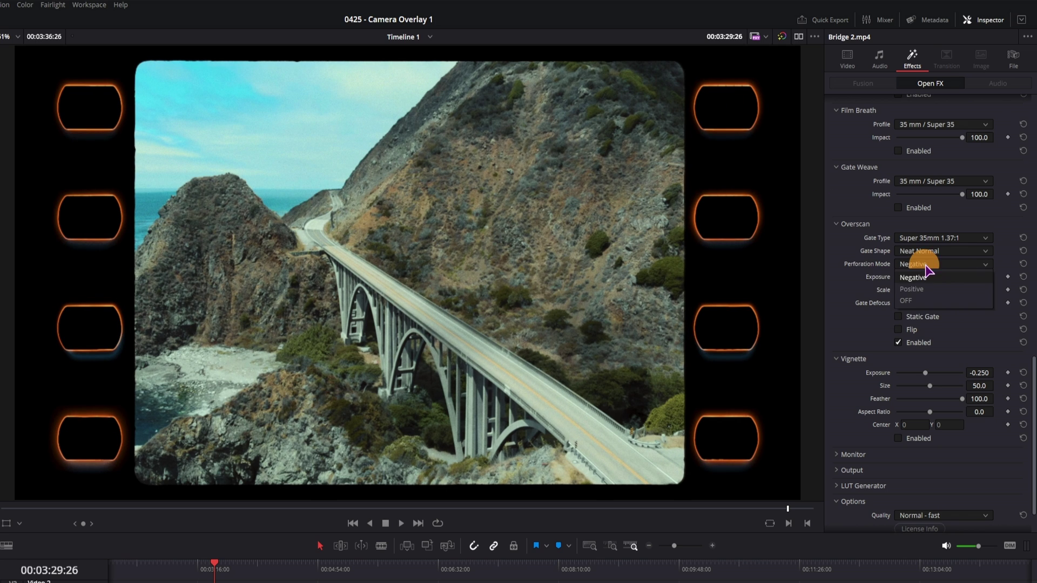
click(923, 290)
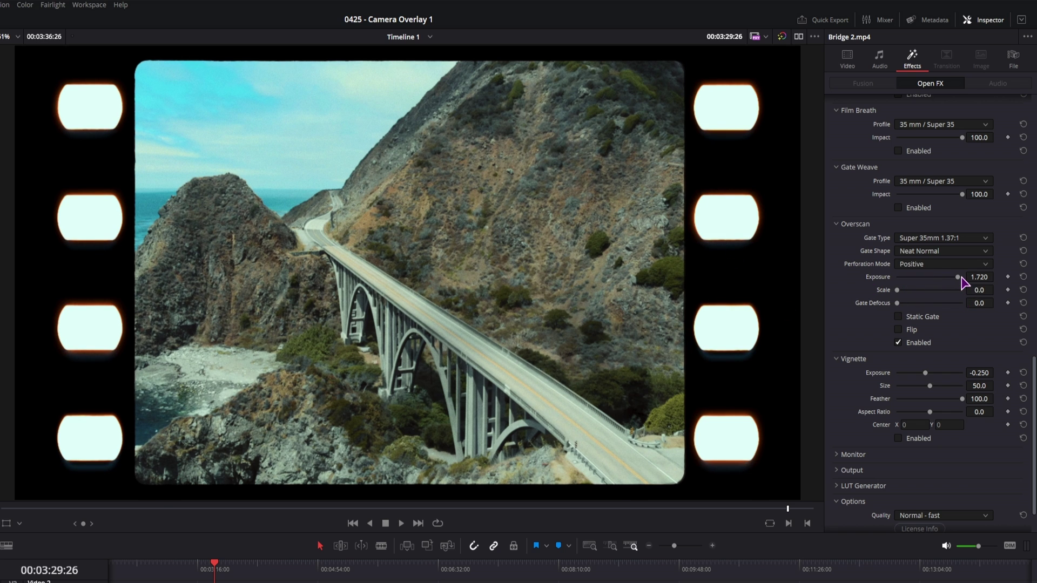
drag(957, 278, 885, 279)
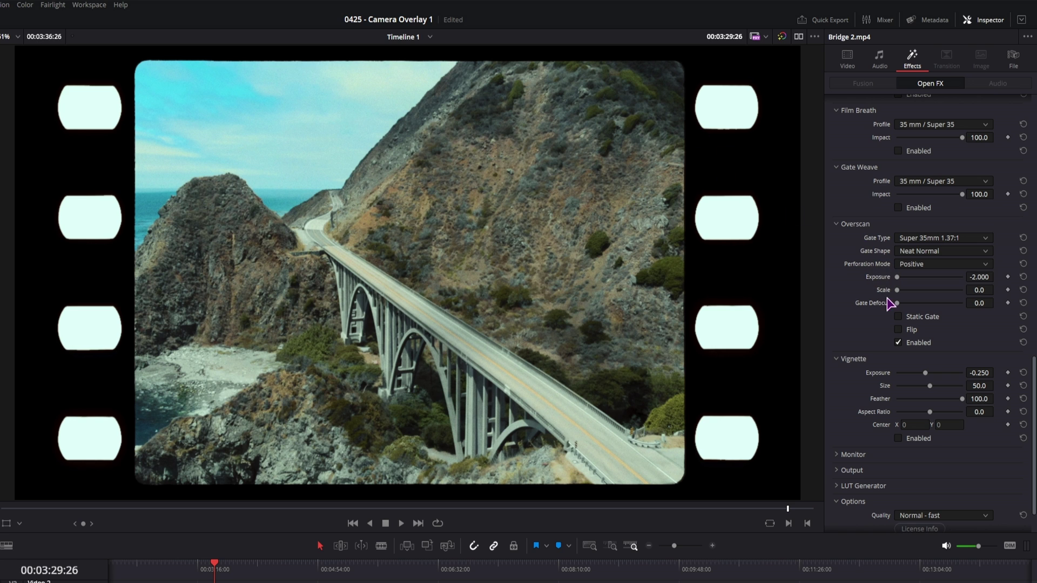
click(917, 264)
click(910, 296)
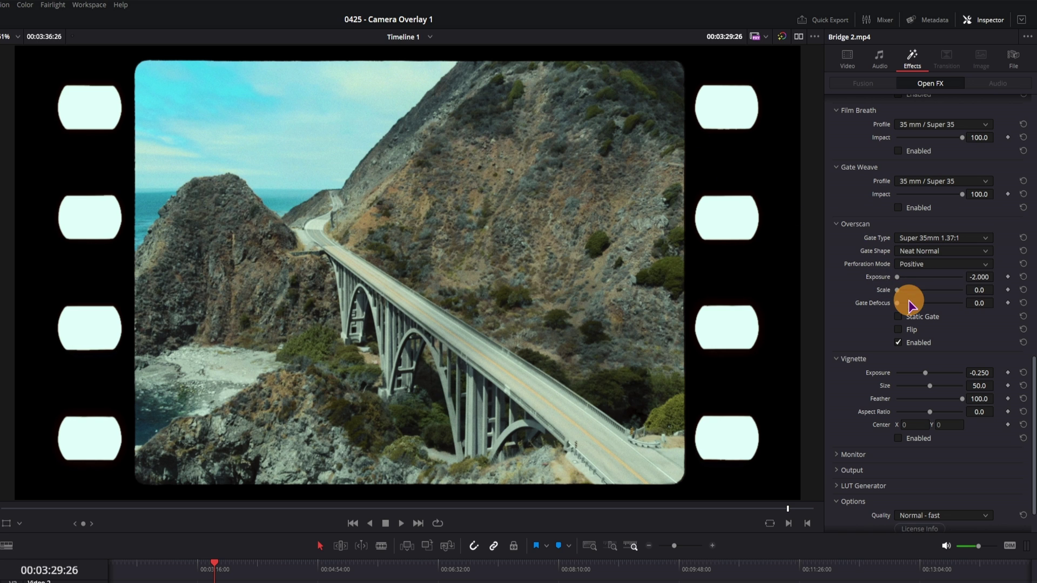
click(927, 266)
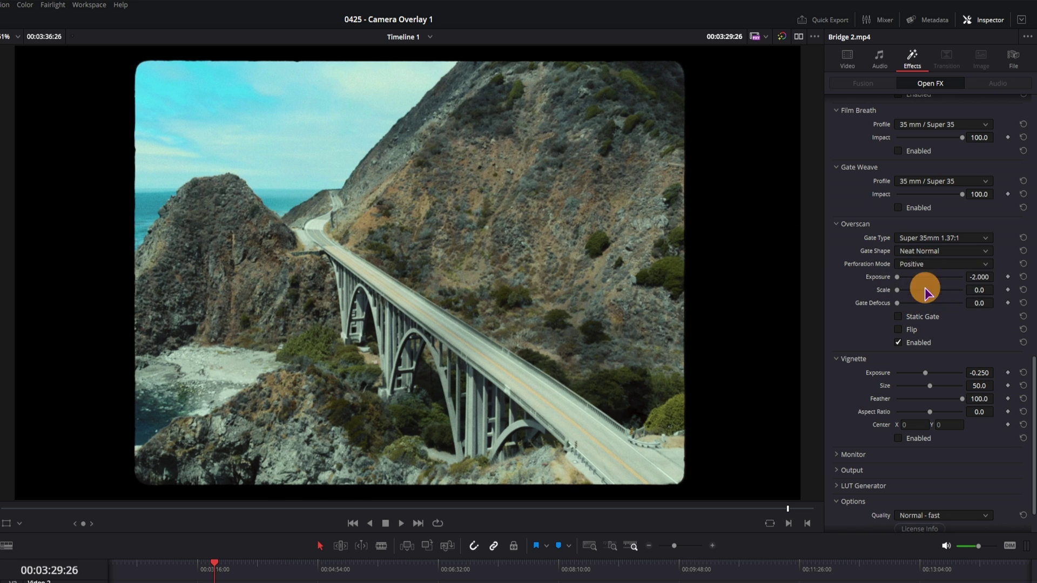
click(925, 278)
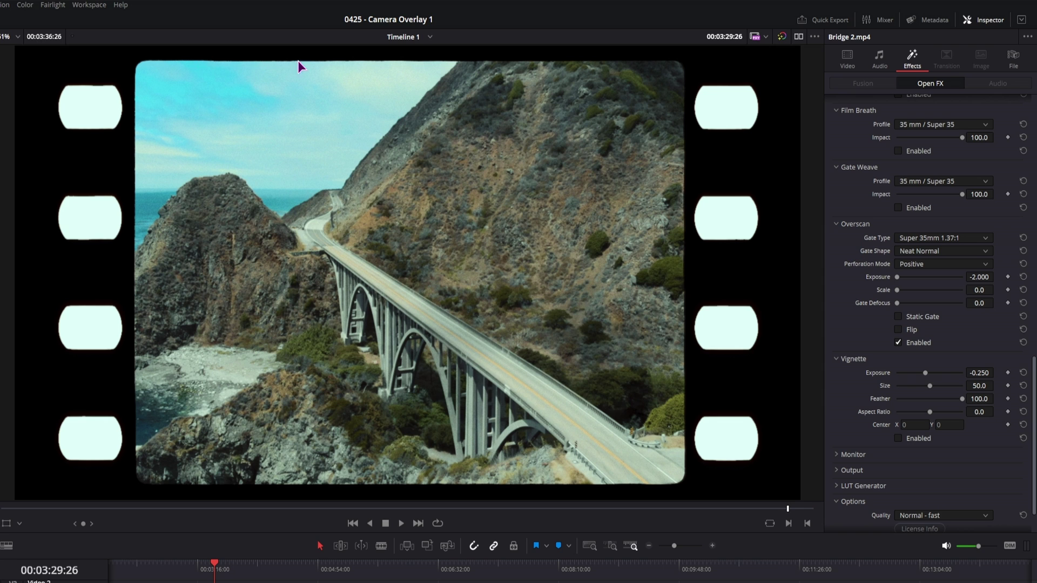
Try the Neat Sharp, Neat Rounded and no-frame gate shapes, then undo back to Neat Sharp
click(942, 251)
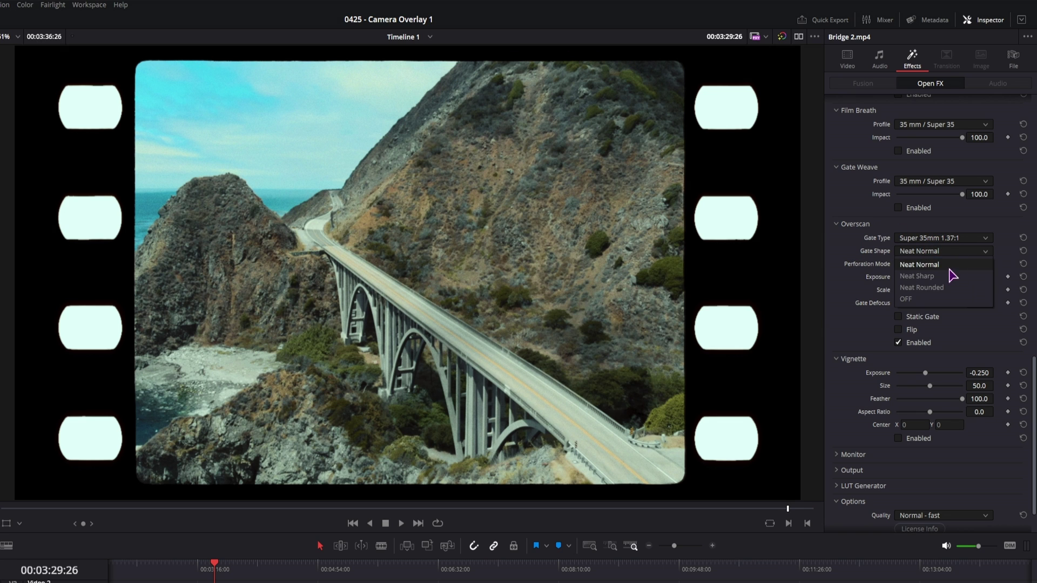
click(944, 277)
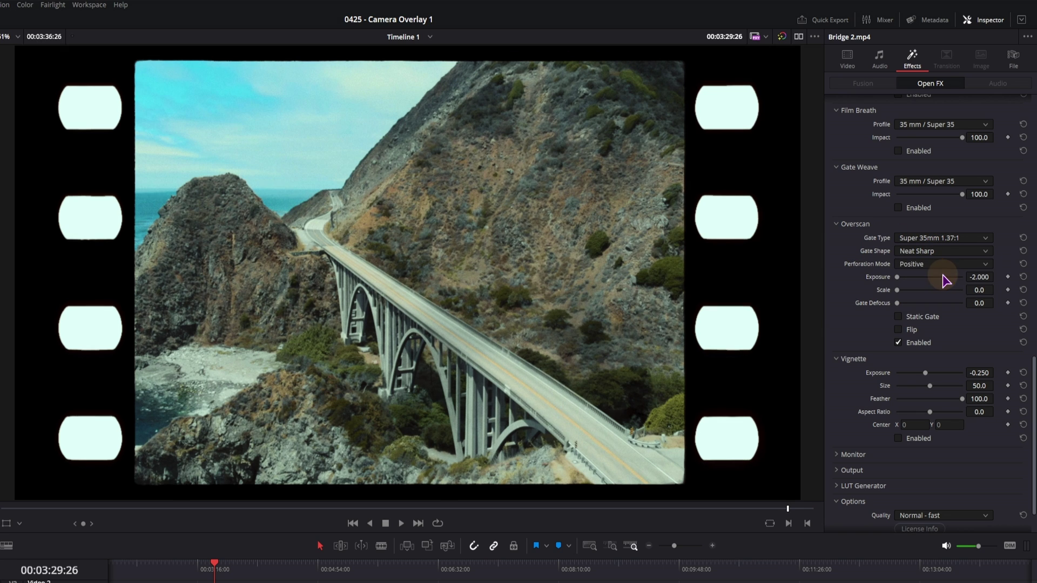
click(929, 253)
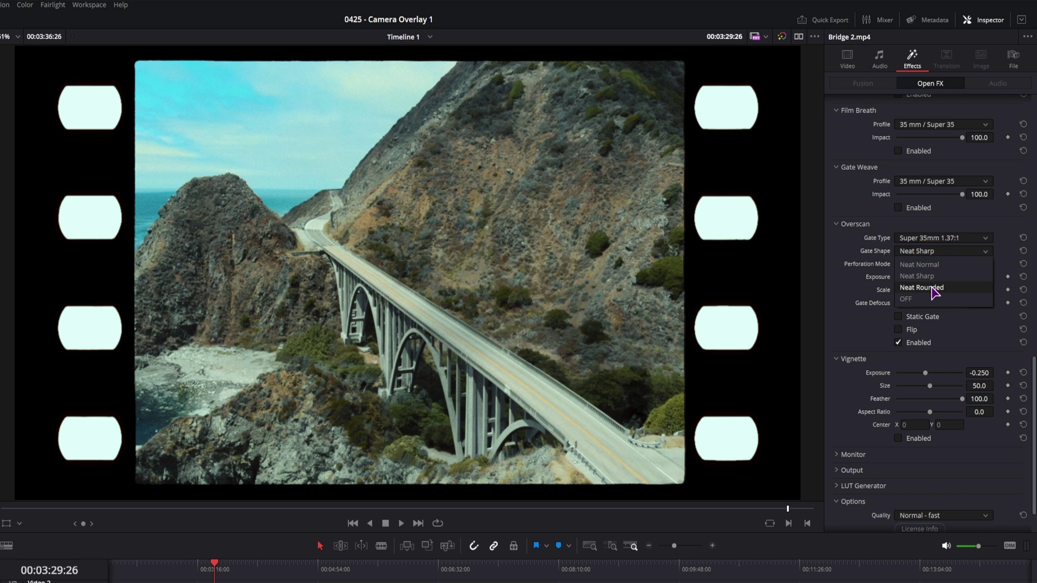
click(929, 289)
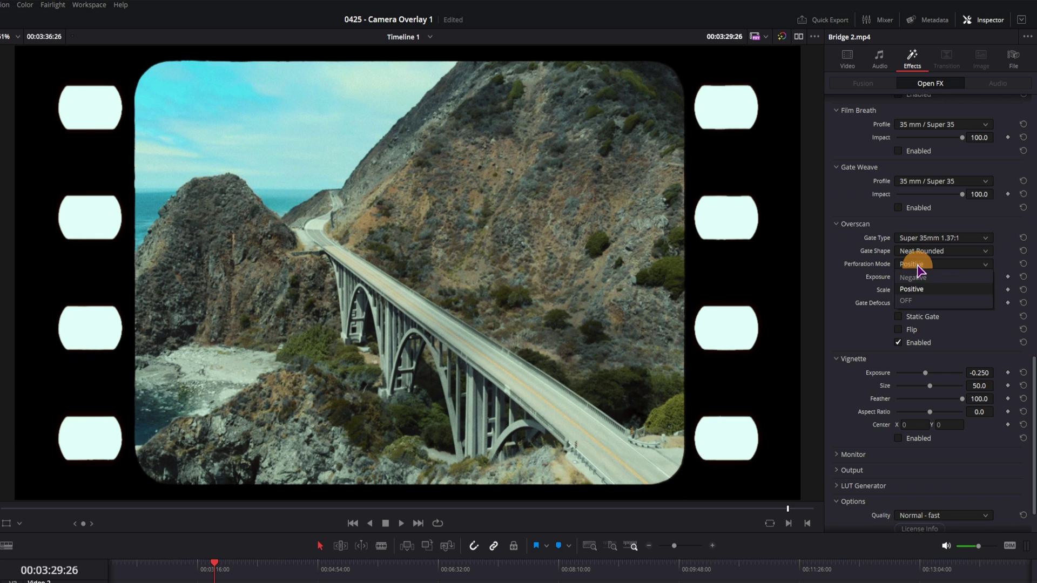
click(918, 250)
click(916, 300)
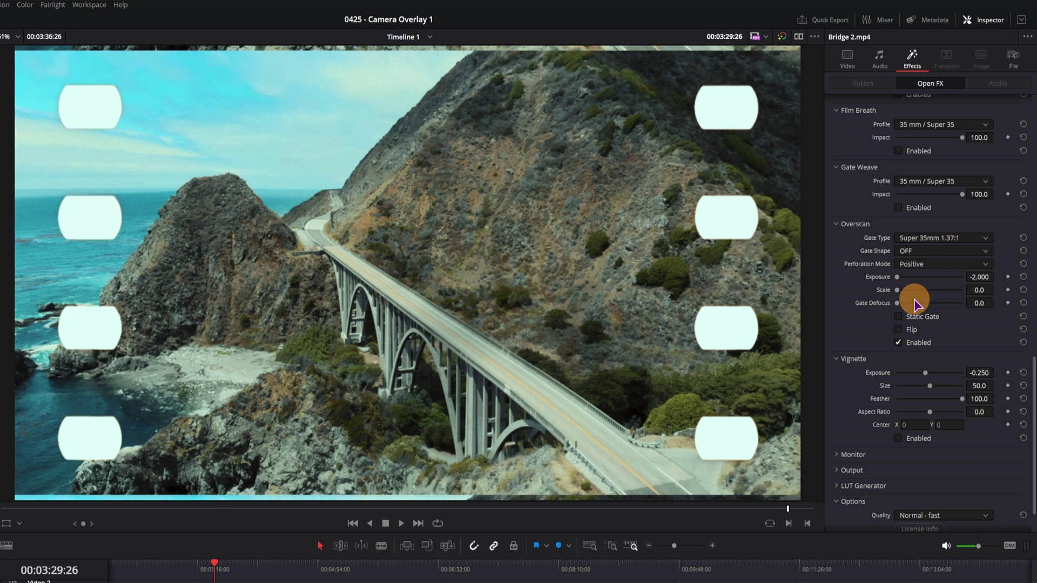
key(ctrl+z)
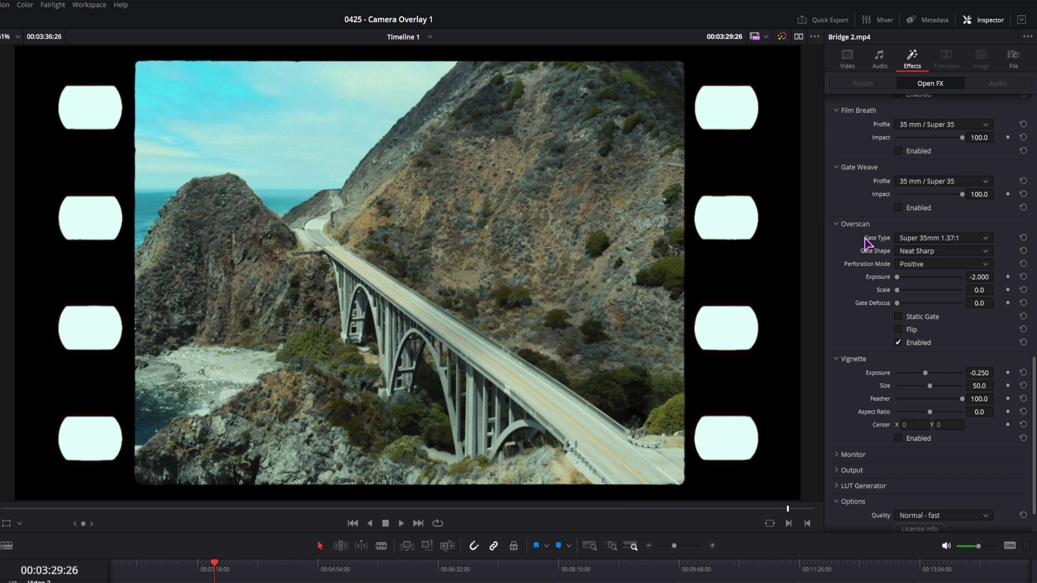
Set Gate Type to Super 8mm 1.33:1, then scroll through gate types to Ultra Panavision 65mm 2.76:1
click(918, 242)
click(918, 255)
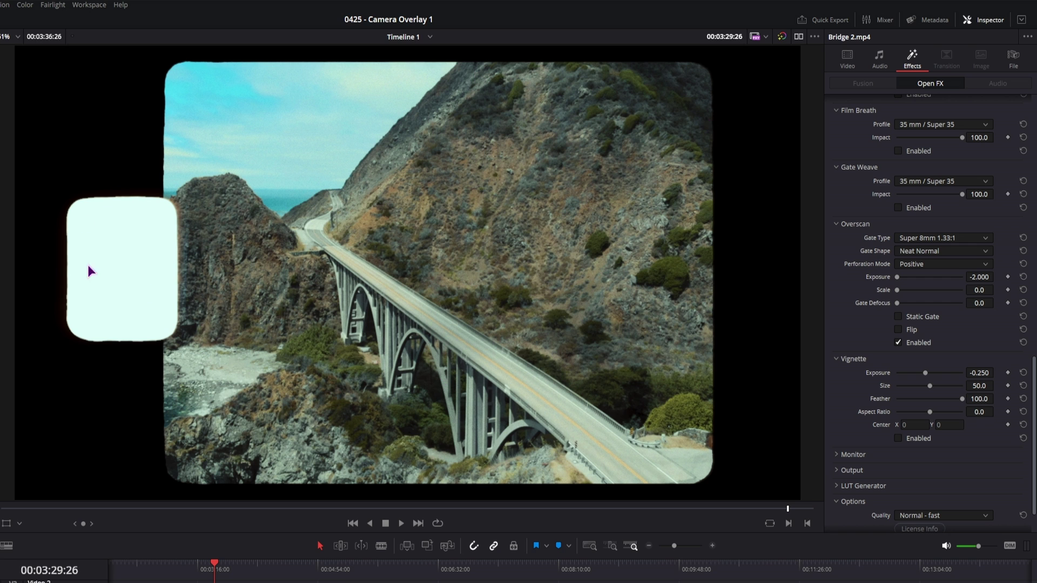
scroll(930, 241, down, 1)
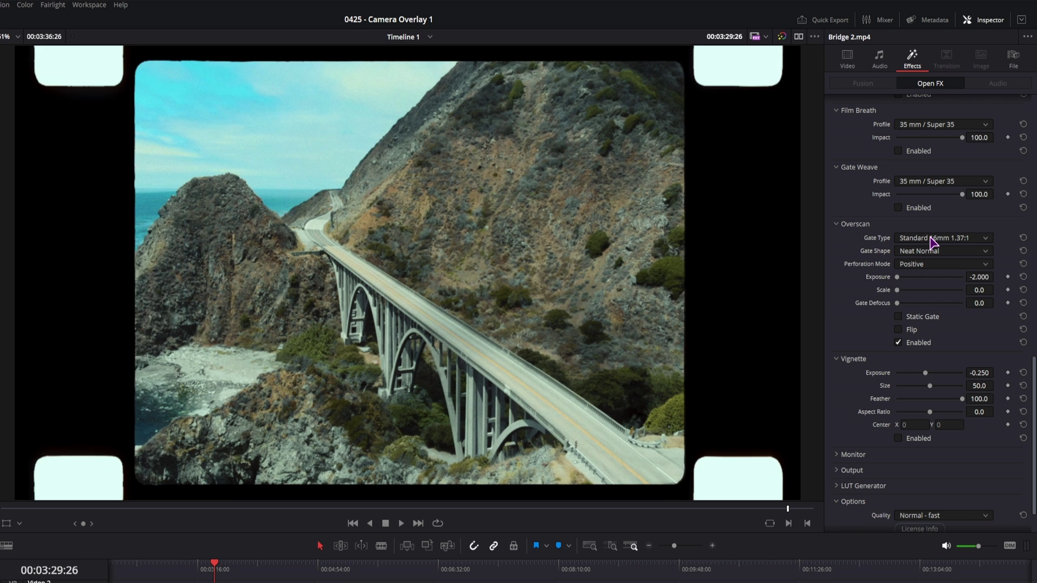
scroll(930, 241, down, 1)
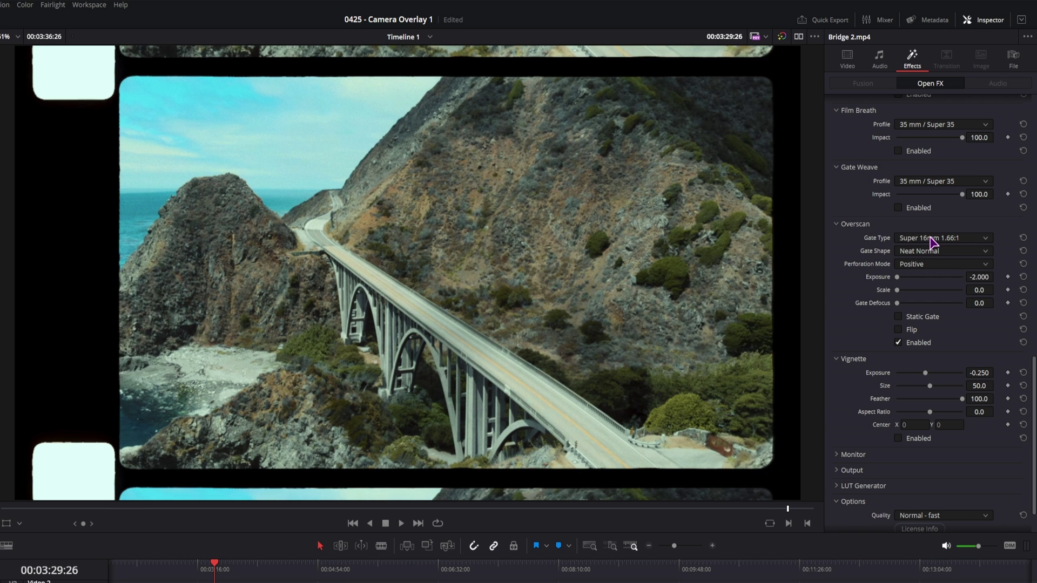
scroll(930, 242, down, 1)
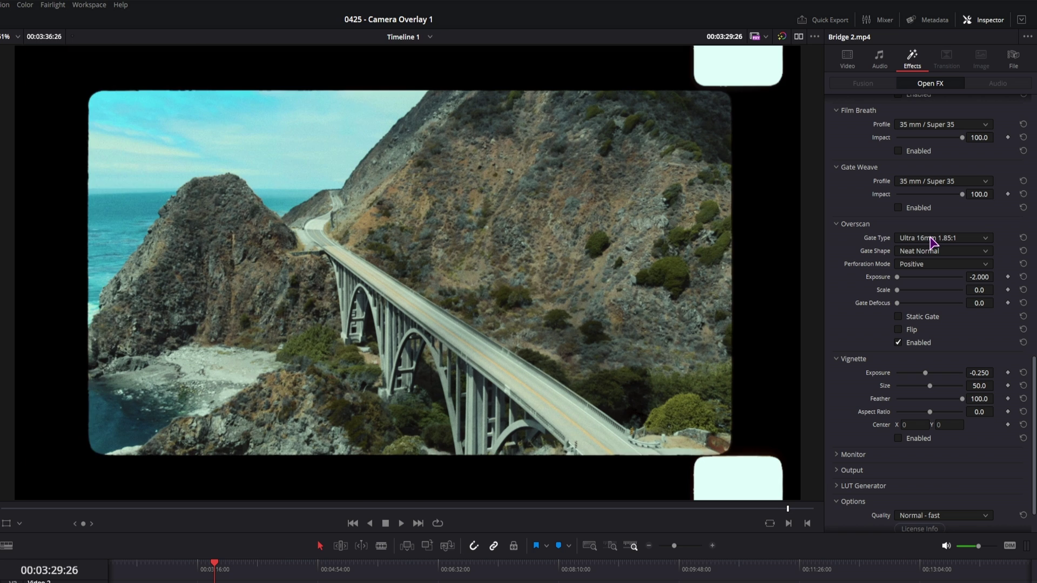
scroll(929, 241, down, 1)
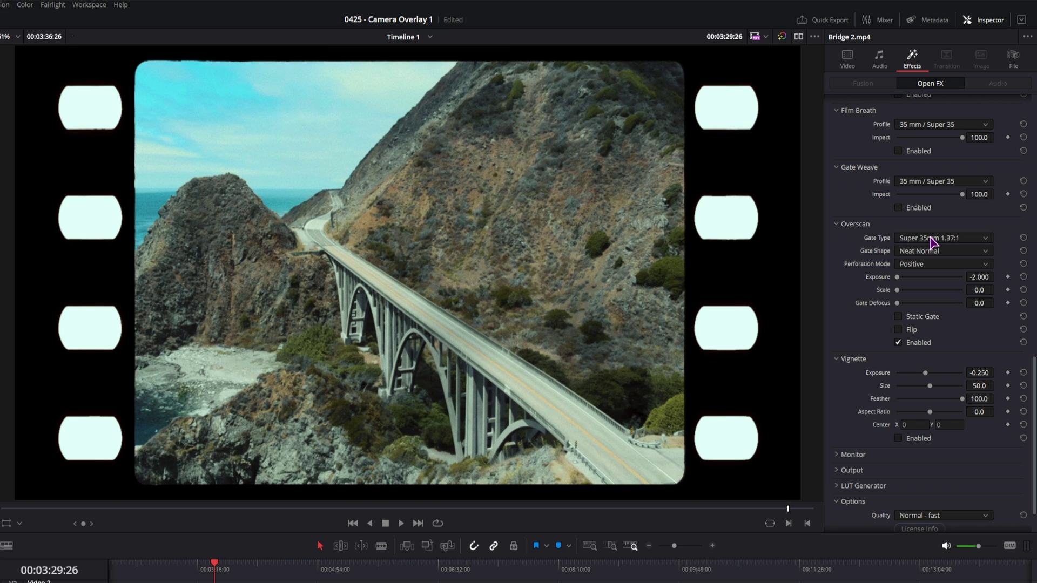
scroll(930, 242, down, 1)
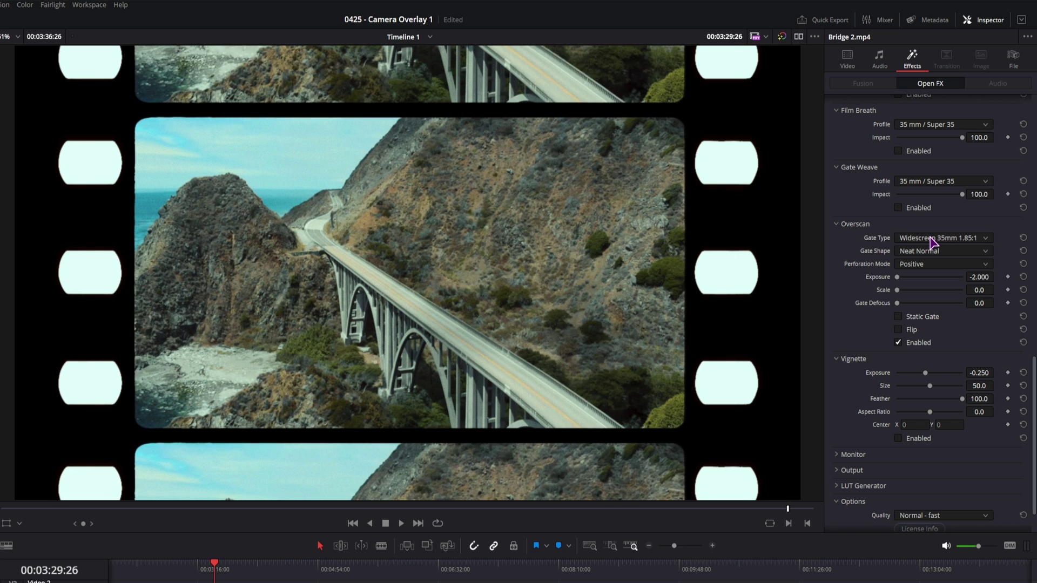
scroll(930, 241, down, 1)
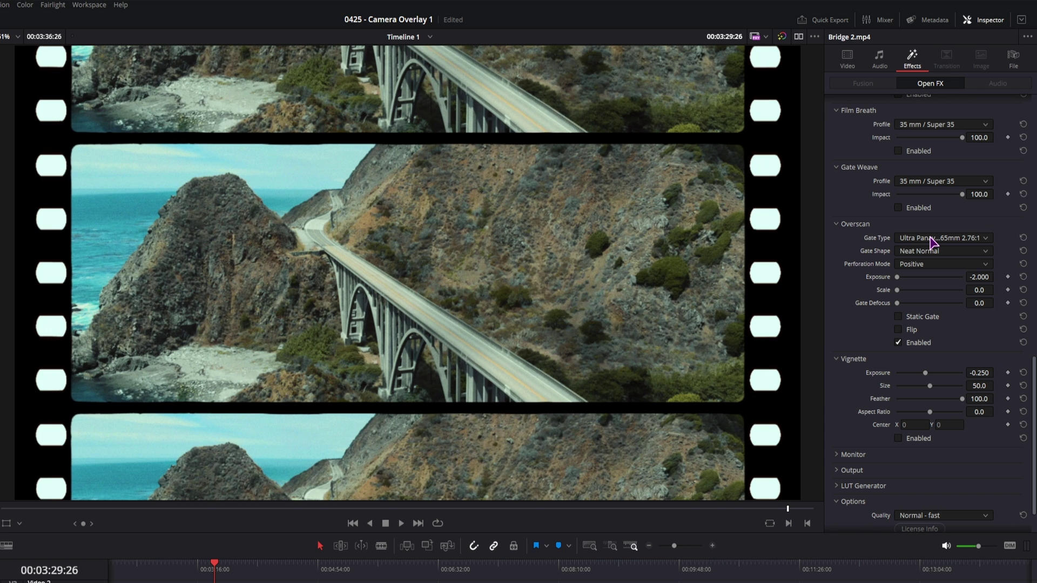
scroll(929, 241, up, 1)
scroll(929, 241, down, 1)
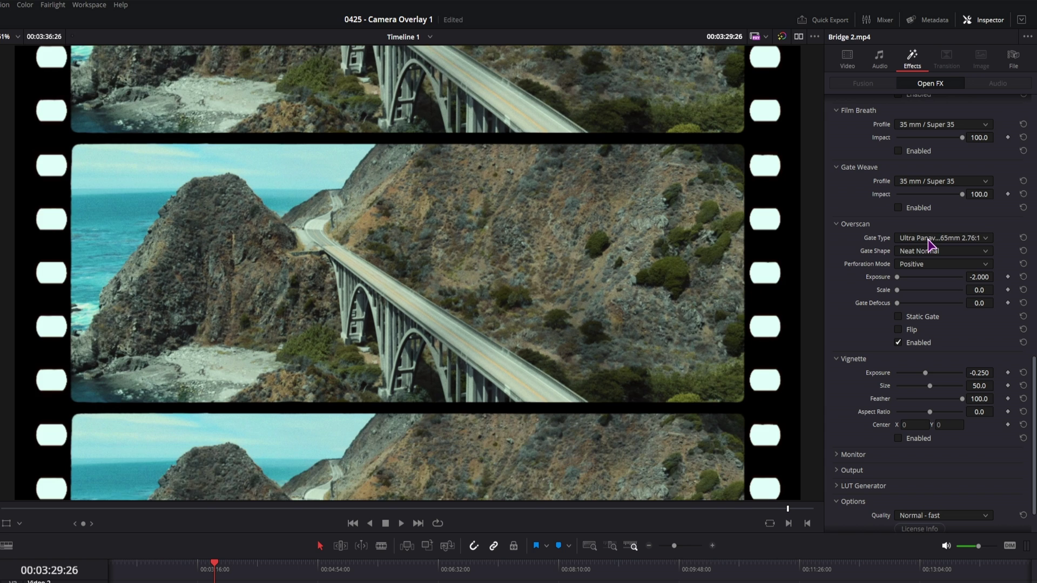
Move the playhead back and play the bridge clip to preview the film-strip border, then stop
click(202, 566)
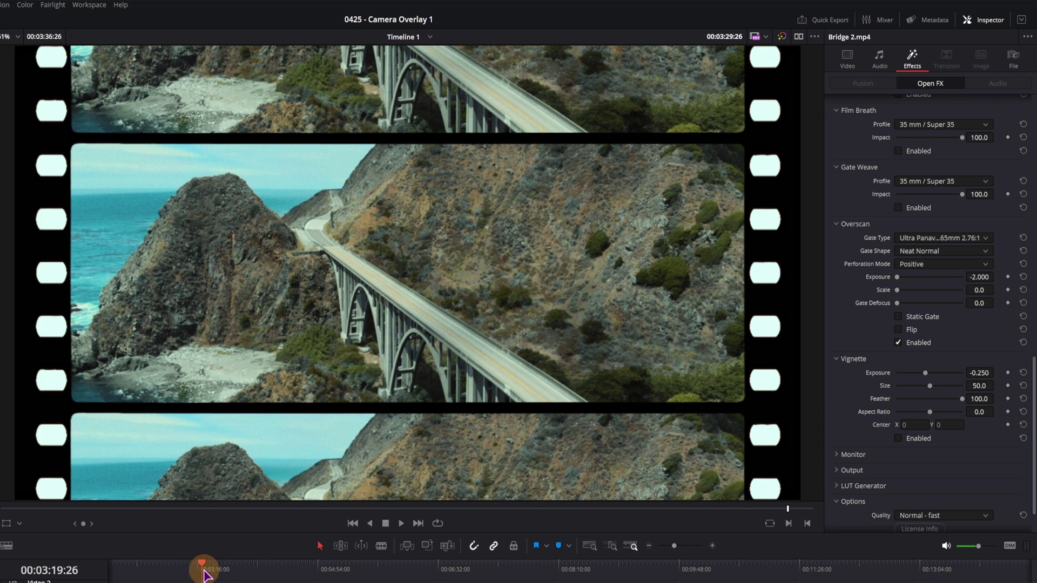
key(space)
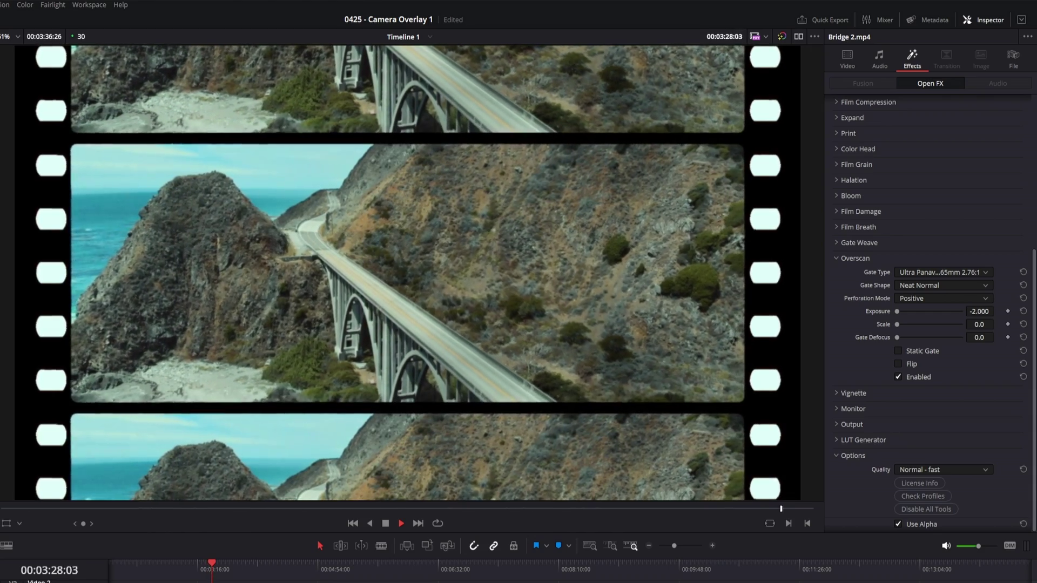
key(space)
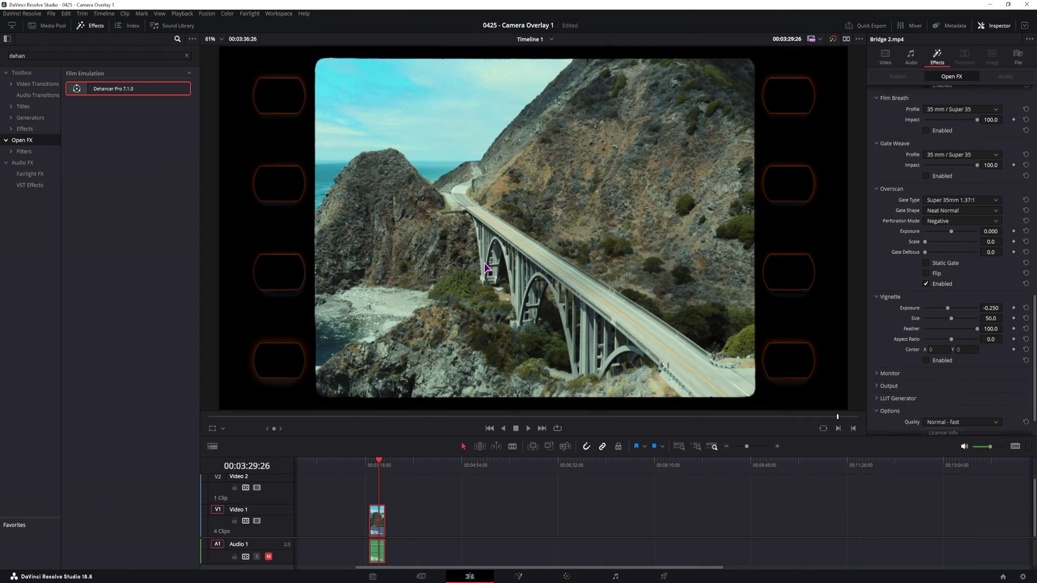